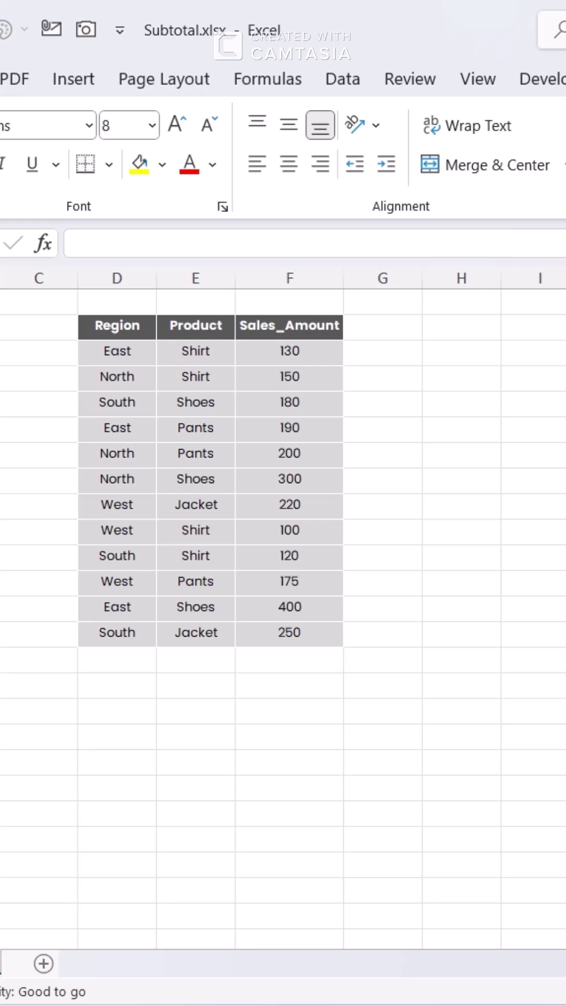
- Sort the sales table by Region A to Z, then Sales_Amount largest to smallest
left_click(201, 434)
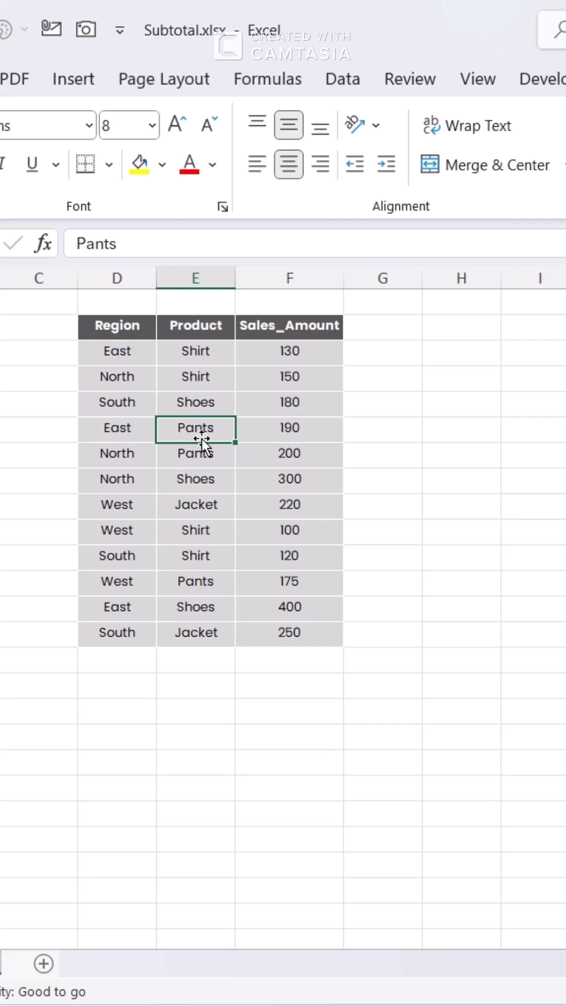
left_click(342, 79)
left_click(501, 137)
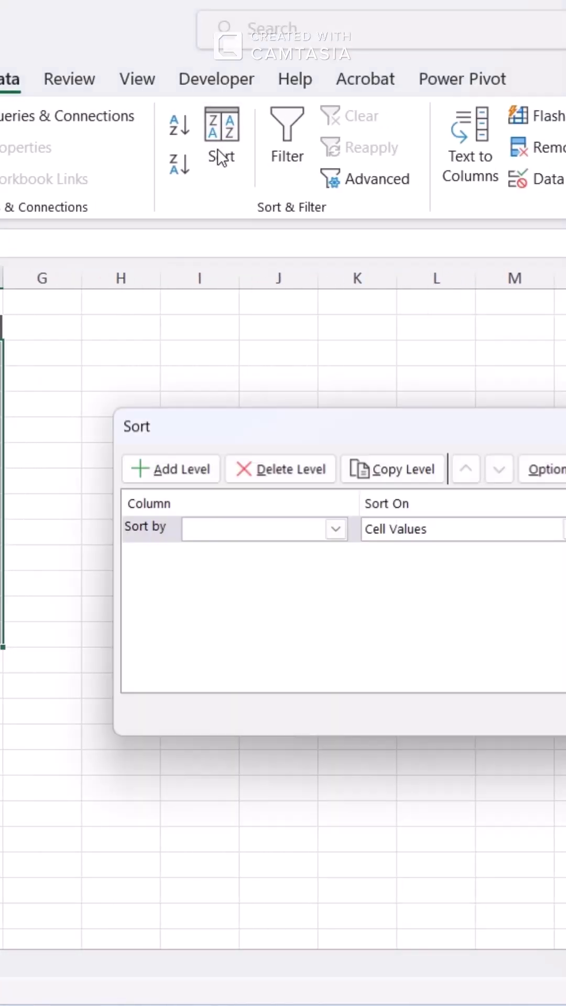
left_click(335, 530)
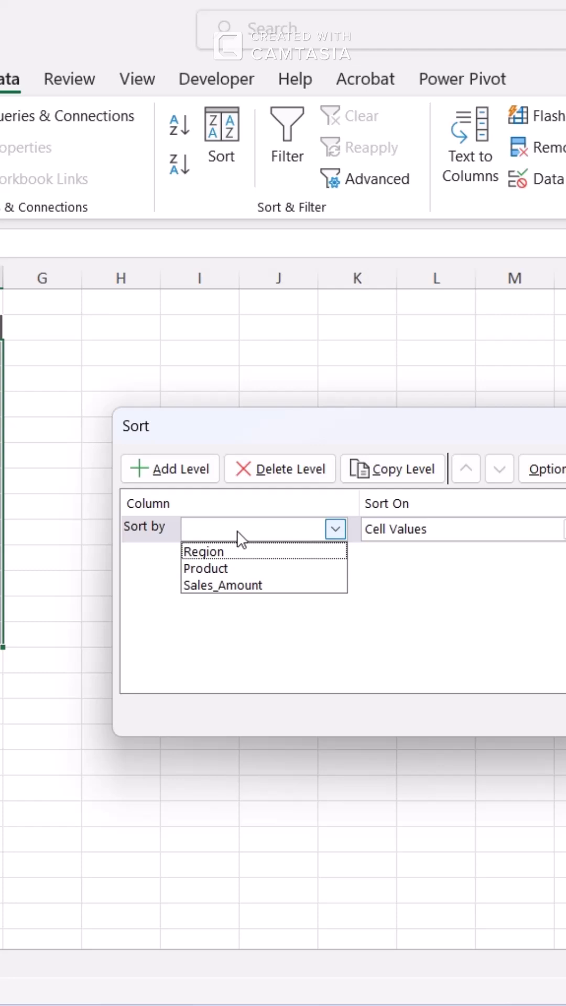
left_click(236, 552)
left_click(181, 470)
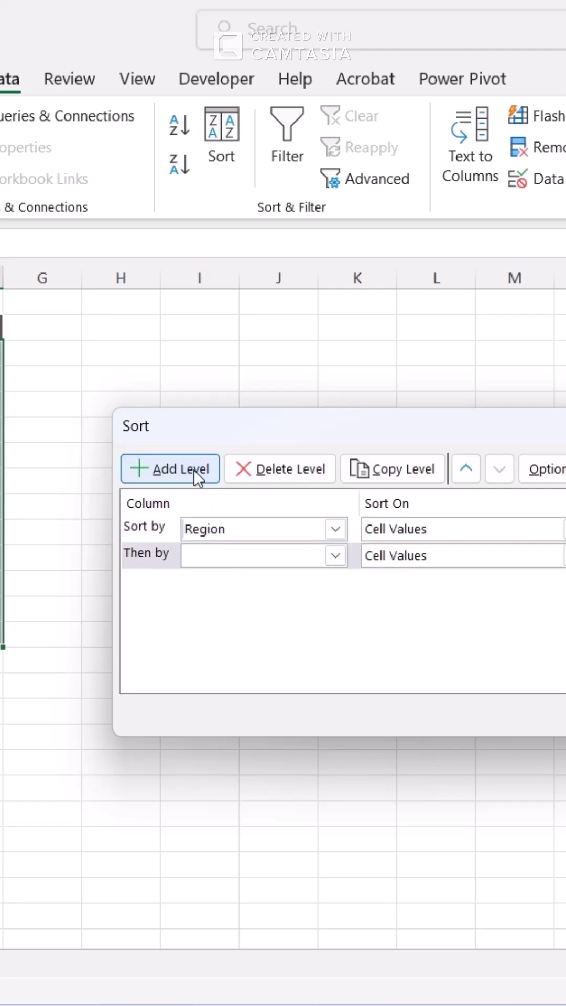
left_click(335, 556)
left_click(236, 610)
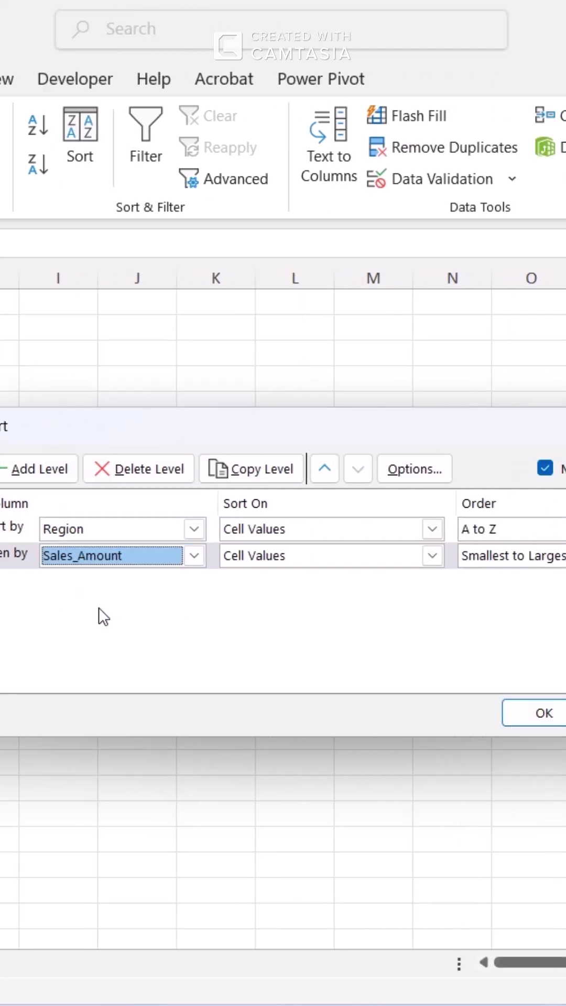
left_click(456, 555)
left_click(306, 596)
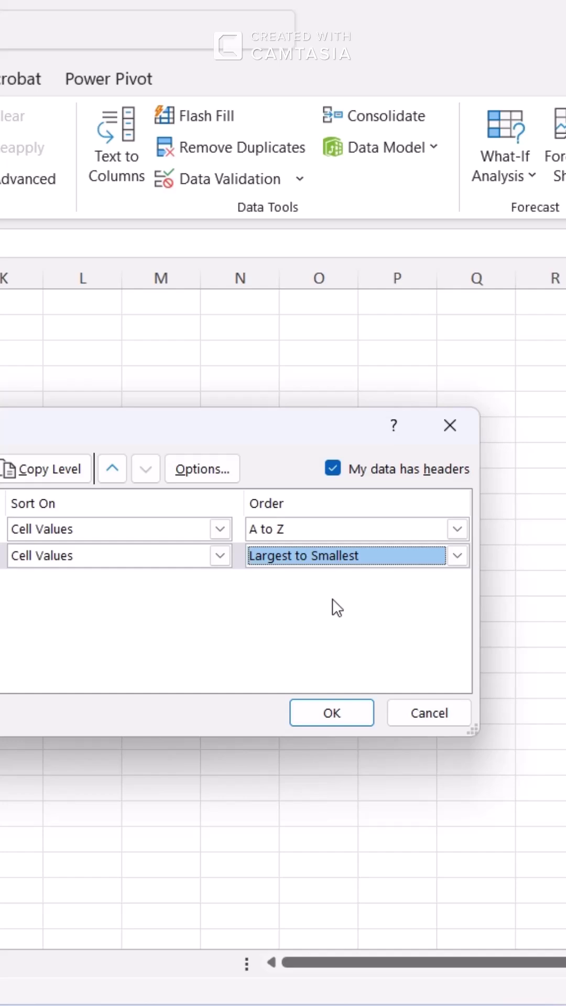
left_click(332, 712)
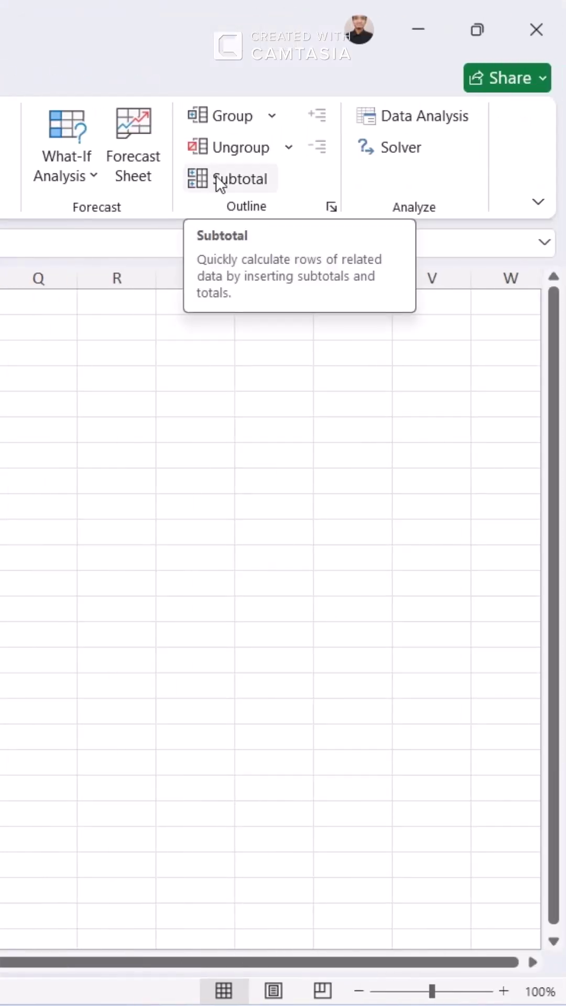
- Subtotal Sales_Amount with Sum at each Region change, giving East 720 through Grand Total 2415
left_click(228, 180)
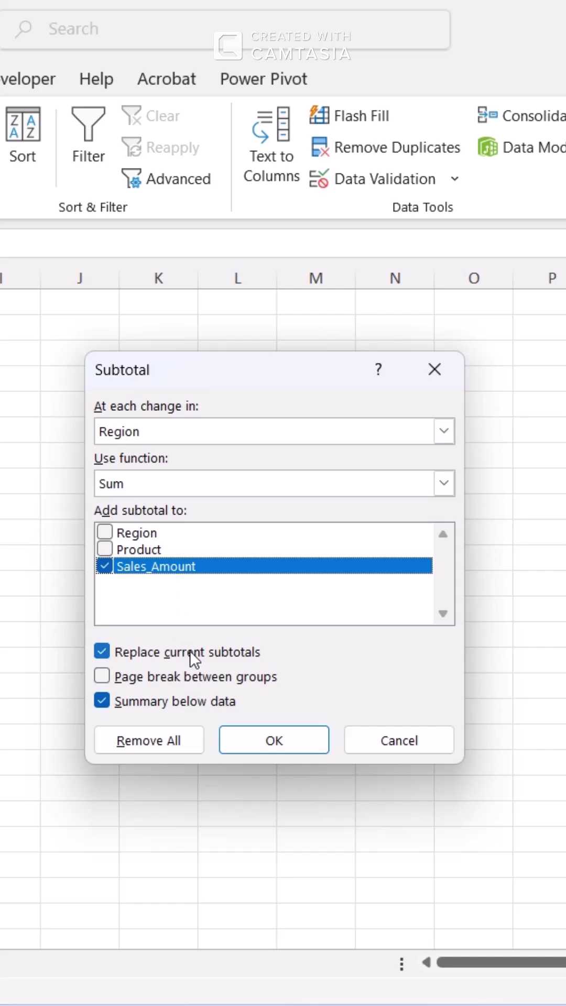
left_click(273, 741)
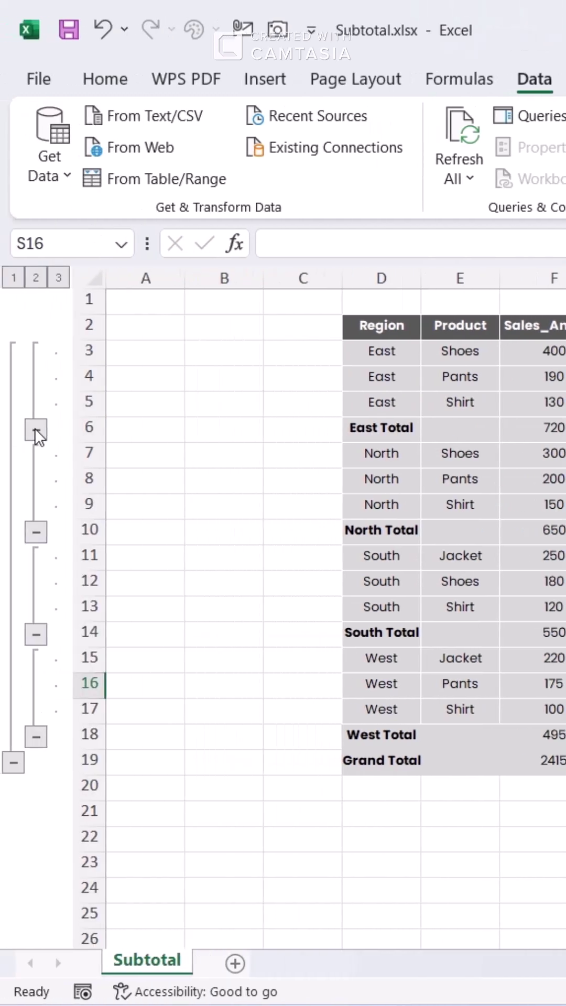
left_click(37, 429)
left_click(37, 530)
left_click(36, 455)
left_click(13, 762)
left_click(13, 353)
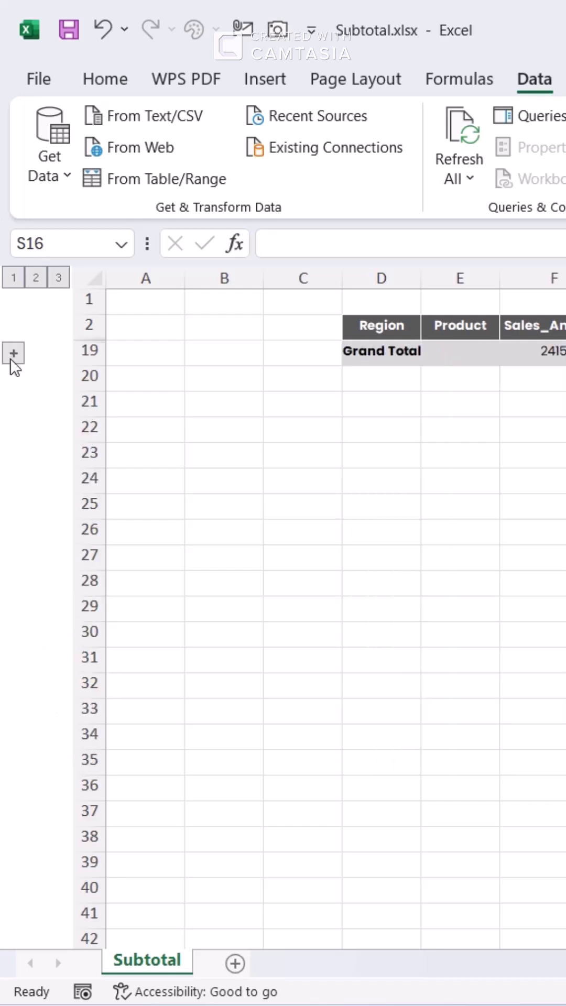